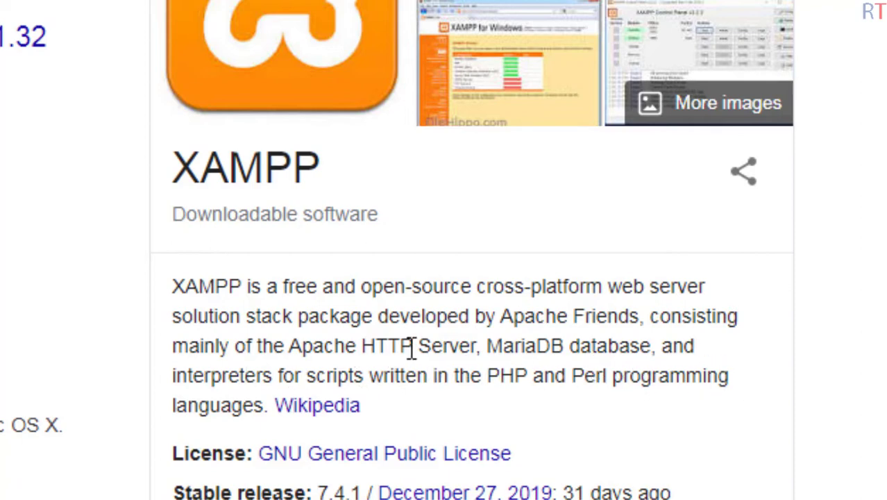
# Review the XAMPP description in the search results and look over the download options on the Apache Friends site.
pyautogui.moveTo(285, 345); pyautogui.dragTo(448, 360)
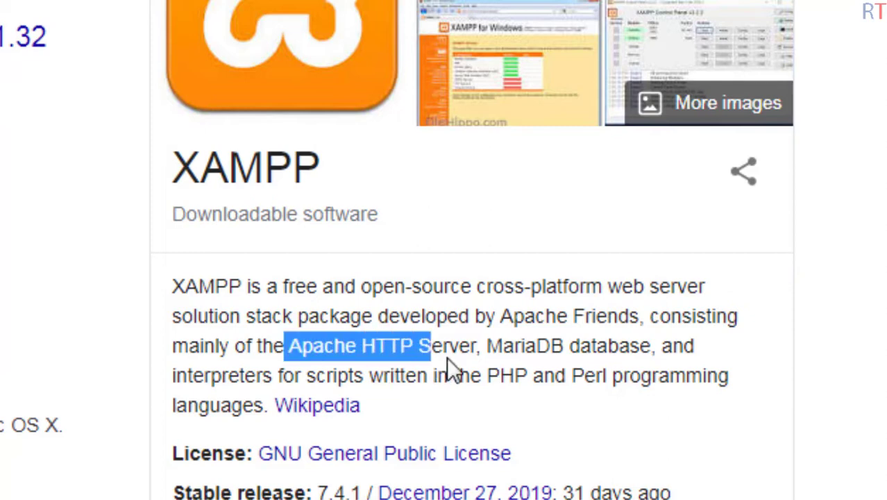
pyautogui.click(490, 347)
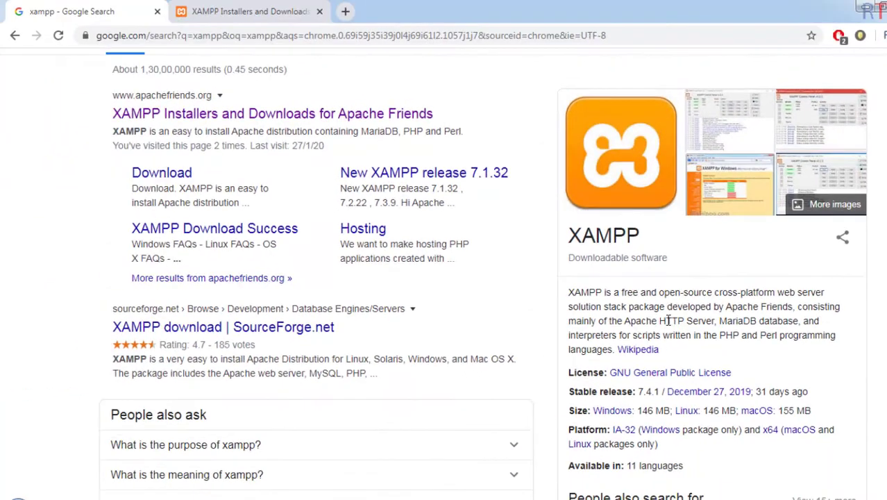
pyautogui.click(250, 11)
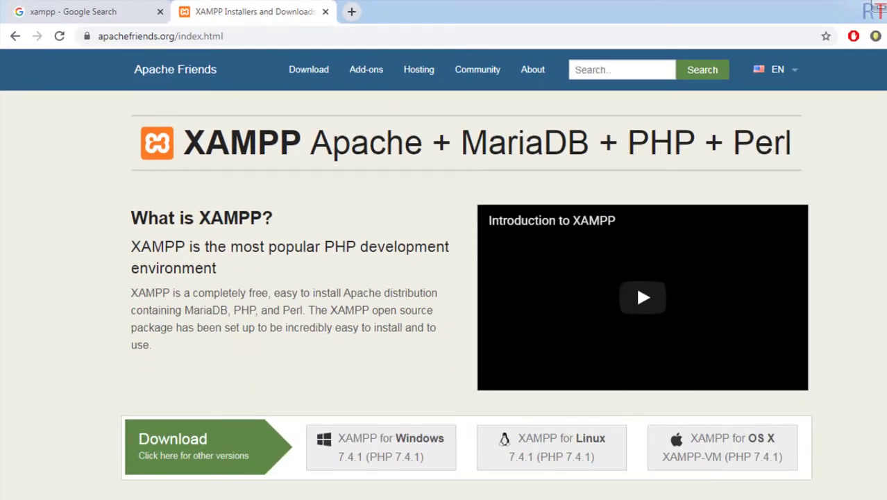
pyautogui.scroll(-2, 410, 316)
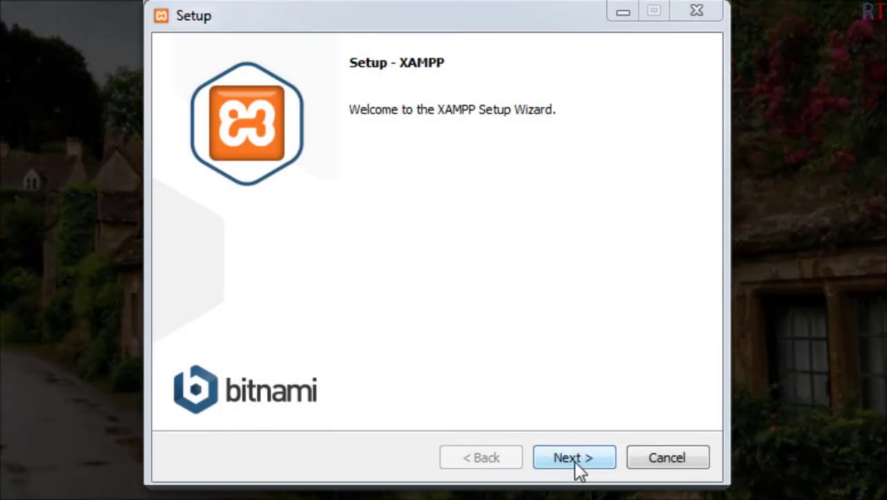
# Install XAMPP with all components, allowing Apache HTTP Server on public networks, and start its Control Panel in English.
pyautogui.click(574, 458)
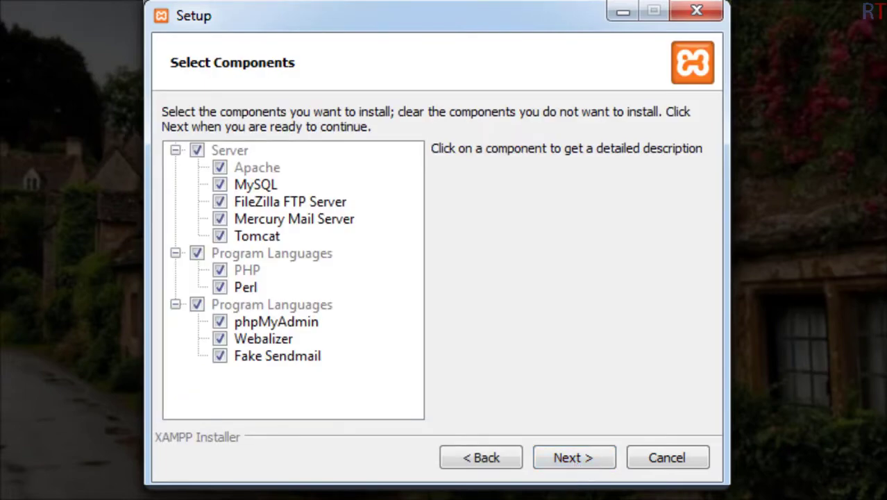
pyautogui.click(570, 461)
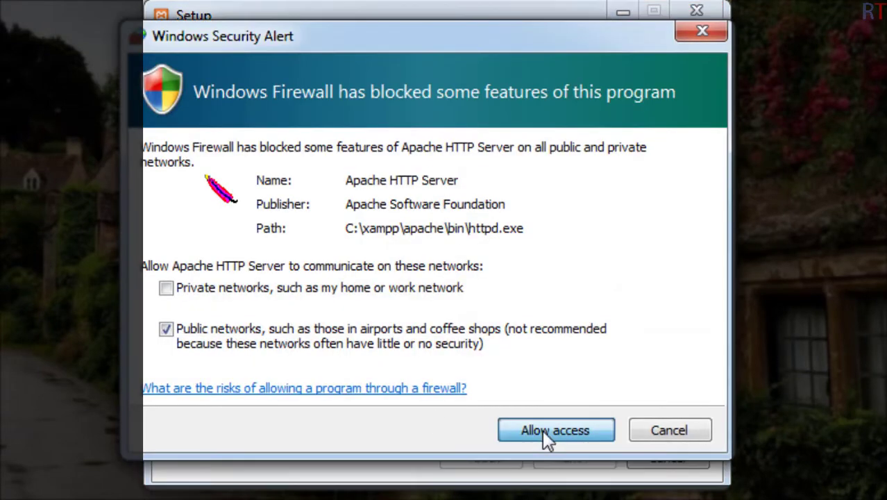
pyautogui.click(545, 430)
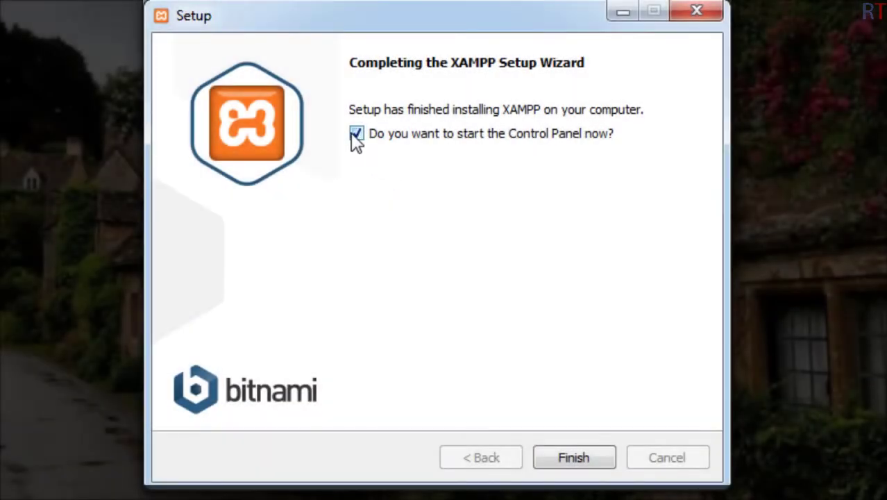
pyautogui.click(574, 458)
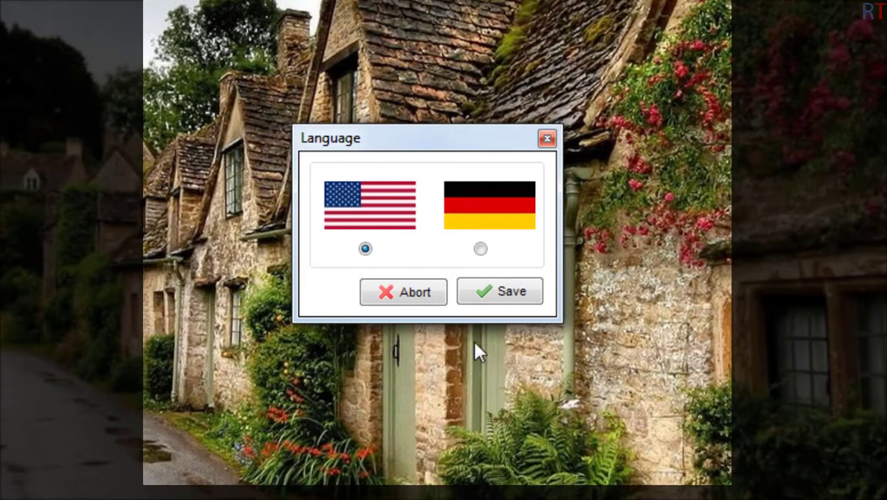
pyautogui.click(497, 295)
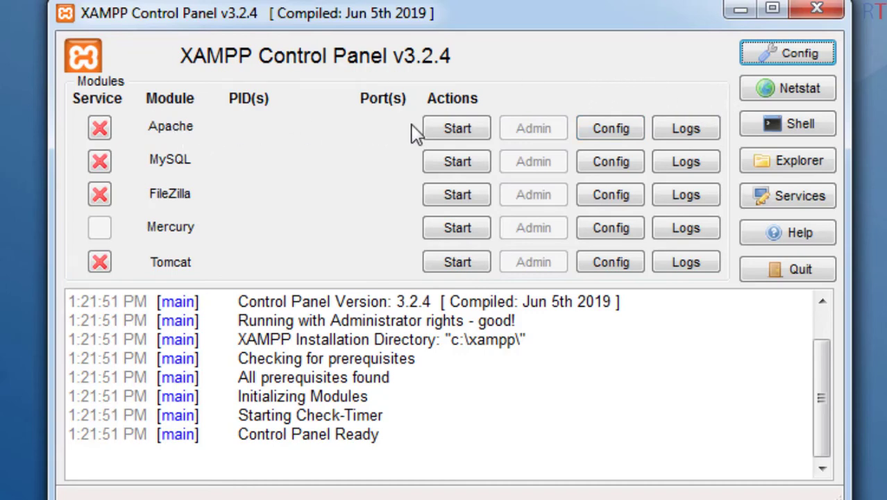
# Minimize the XAMPP Control Panel and open the folder C:\xampp\htdocs in the file explorer.
pyautogui.click(740, 10)
pyautogui.doubleClick(39, 33)
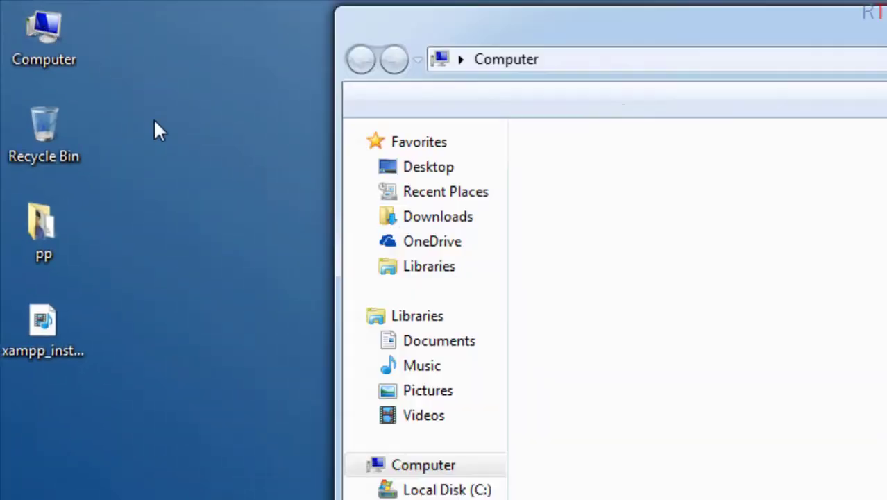
pyautogui.doubleClick(656, 201)
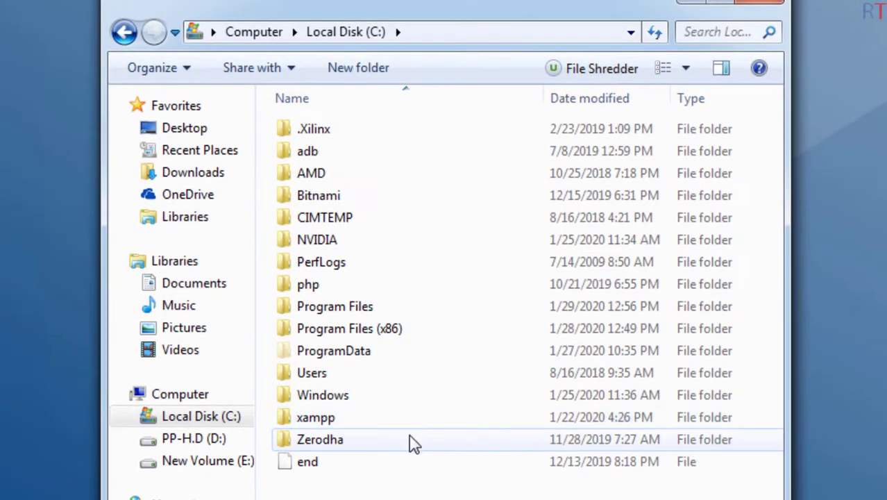
pyautogui.click(332, 420)
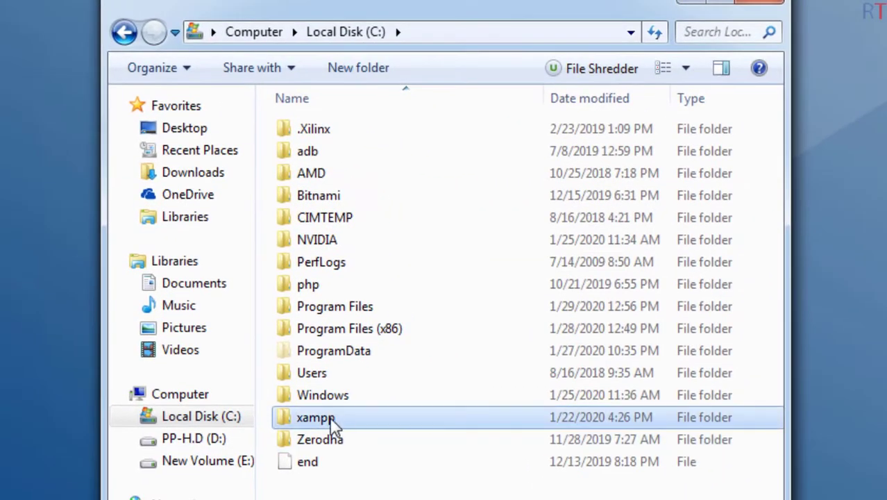
pyautogui.doubleClick(389, 425)
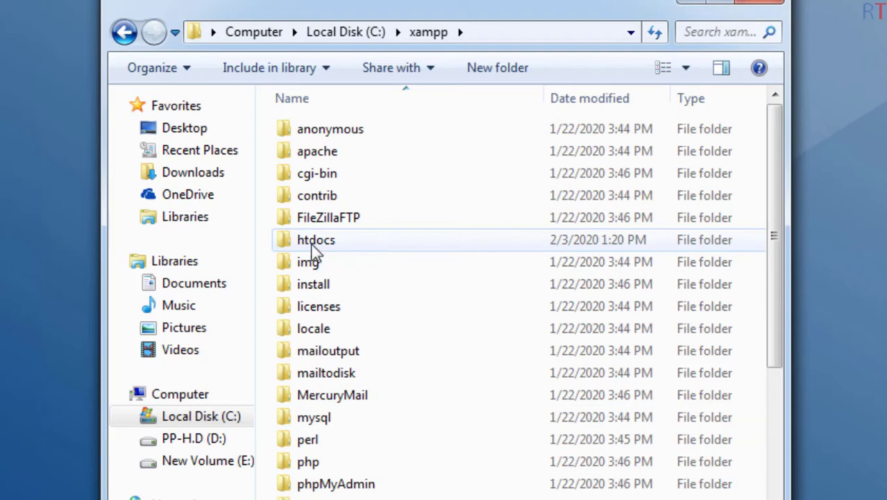
pyautogui.click(364, 243)
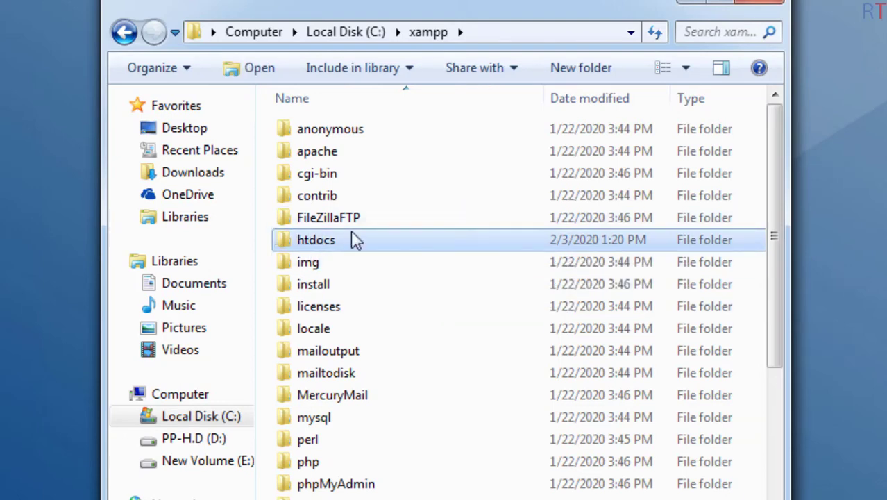
pyautogui.doubleClick(380, 243)
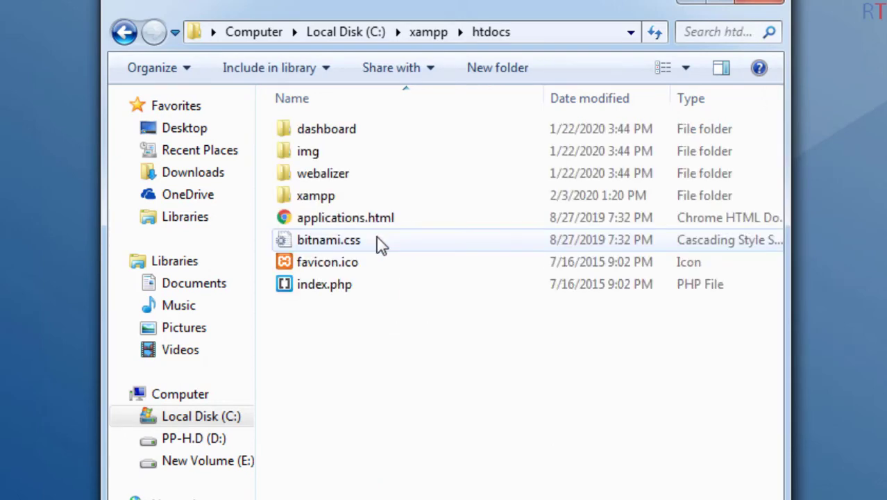
# Create a folder named mysite inside htdocs and open it.
pyautogui.click(489, 73)
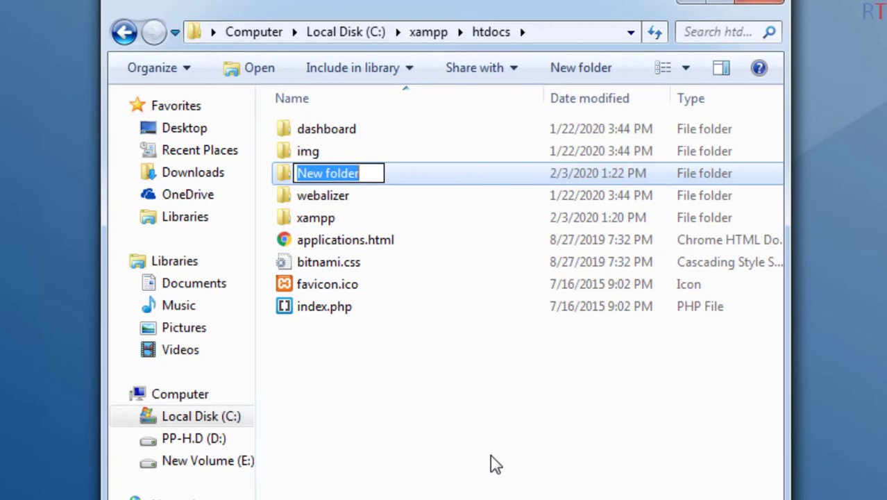
pyautogui.write('mysite')
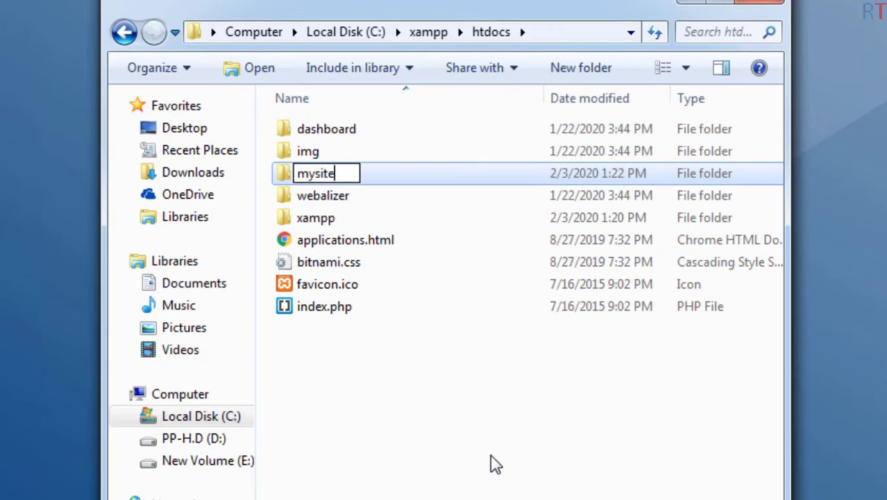
pyautogui.press('Return')
pyautogui.press('Return')
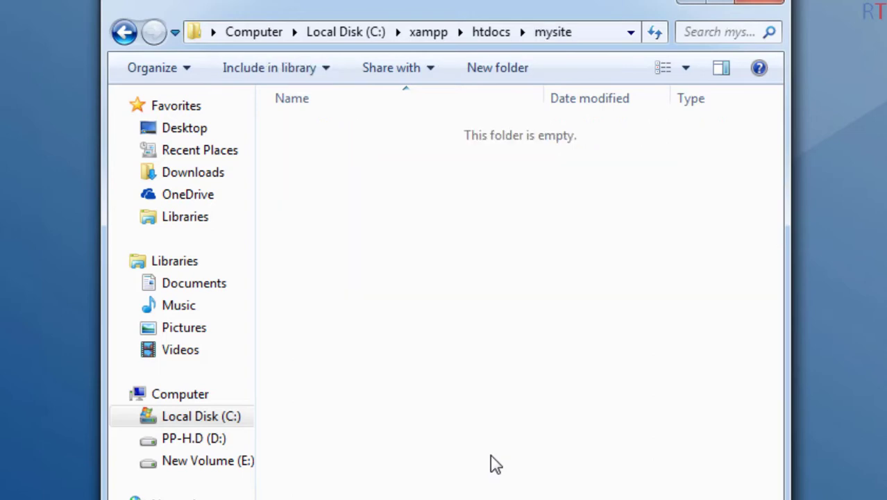
# Create a text document in the mysite folder and name it test.html, removing the .txt extension.
pyautogui.rightClick(383, 207)
pyautogui.moveTo(530, 498)
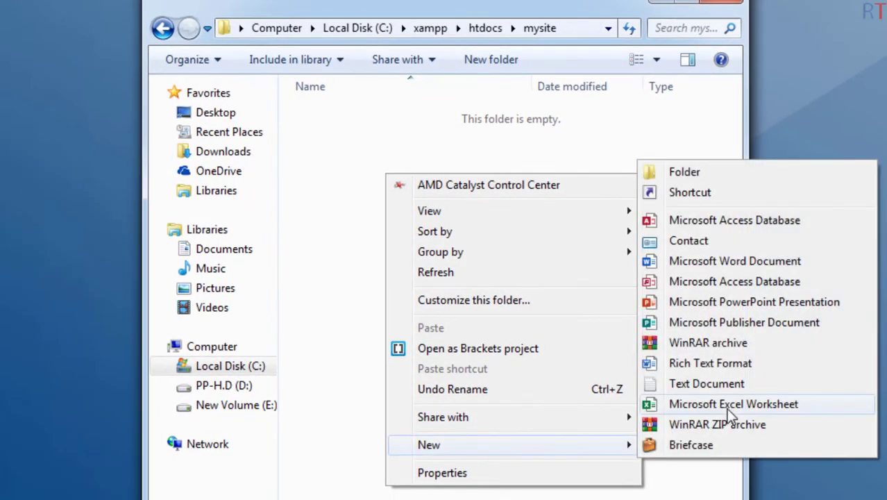
pyautogui.click(716, 383)
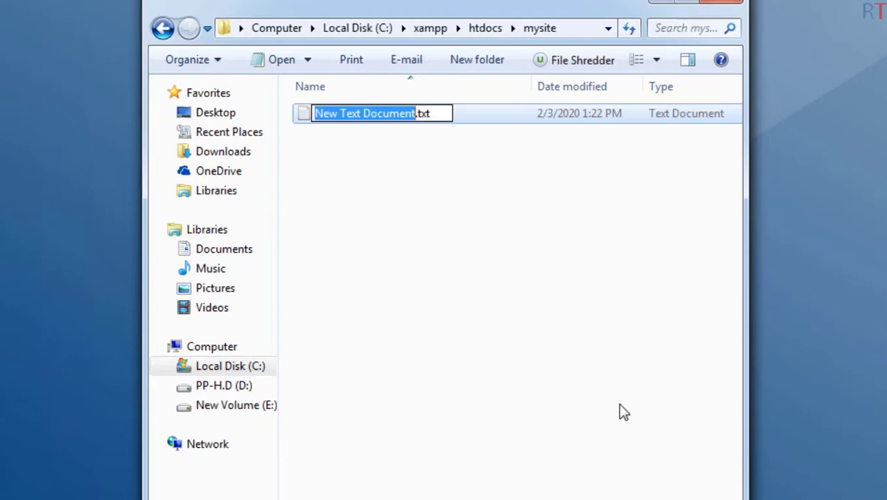
pyautogui.write('test.html')
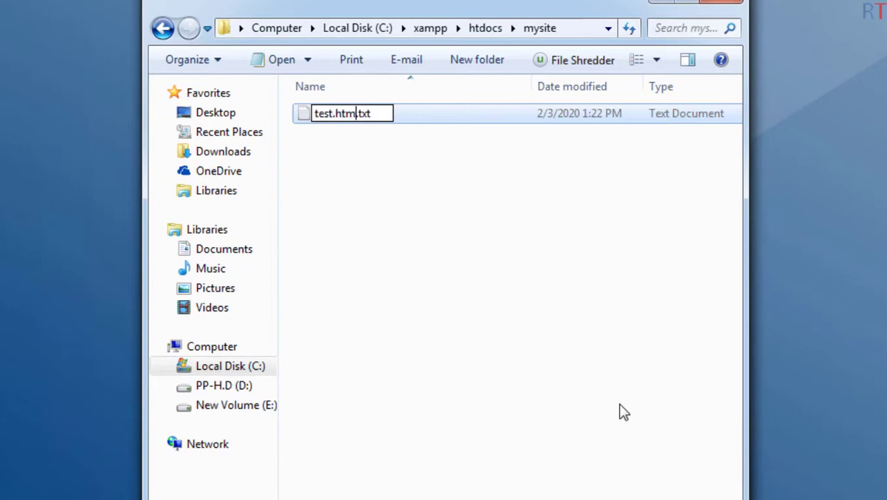
pyautogui.press('Delete')
pyautogui.press('Delete')
pyautogui.press('Delete')
pyautogui.press('Delete')
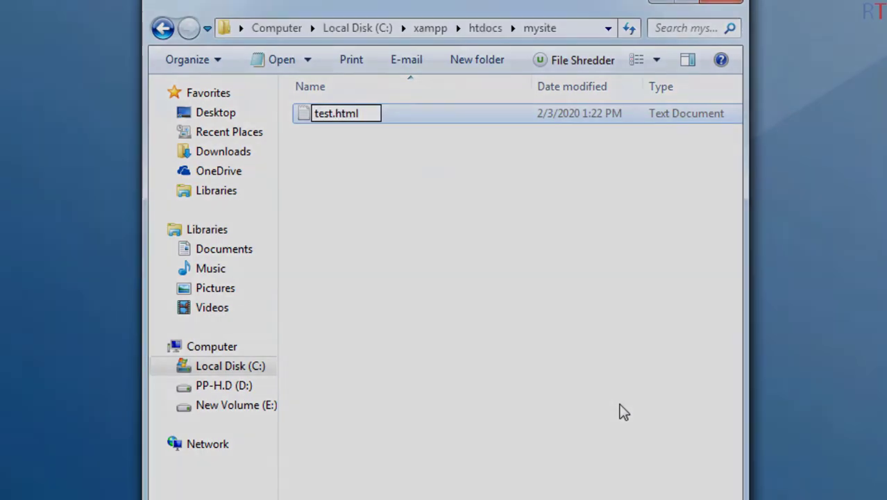
# Open test.html in Brackets and insert the basic HTML5 page skeleton.
pyautogui.rightClick(379, 117)
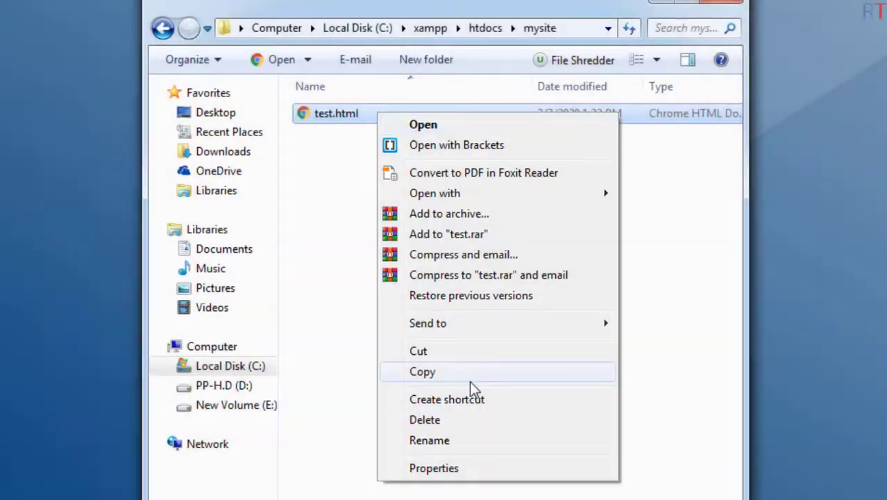
pyautogui.click(457, 145)
pyautogui.write('!')
pyautogui.press('Tab')
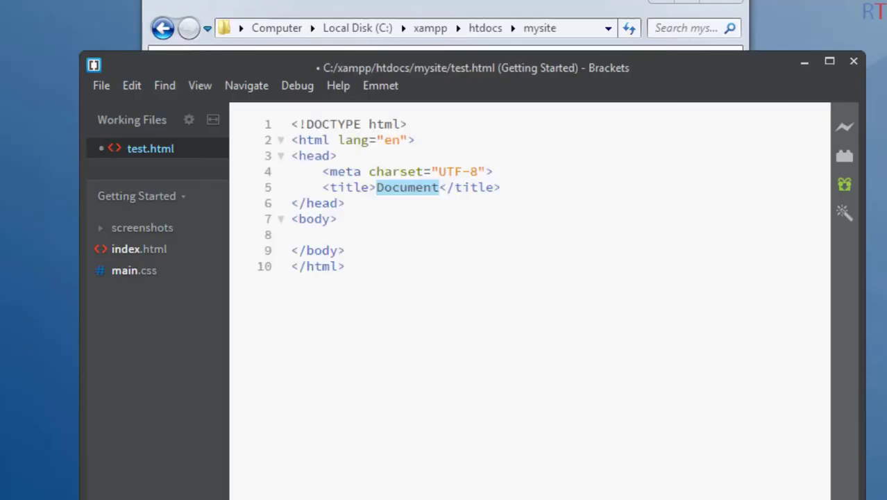
# Add an h1 heading with the text "Xampp Test Site" inside the body.
pyautogui.press('Tab')
pyautogui.press('Return')
pyautogui.press('Return')
pyautogui.write('h1')
pyautogui.press('Tab')
pyautogui.write('Xampp Test Site.')
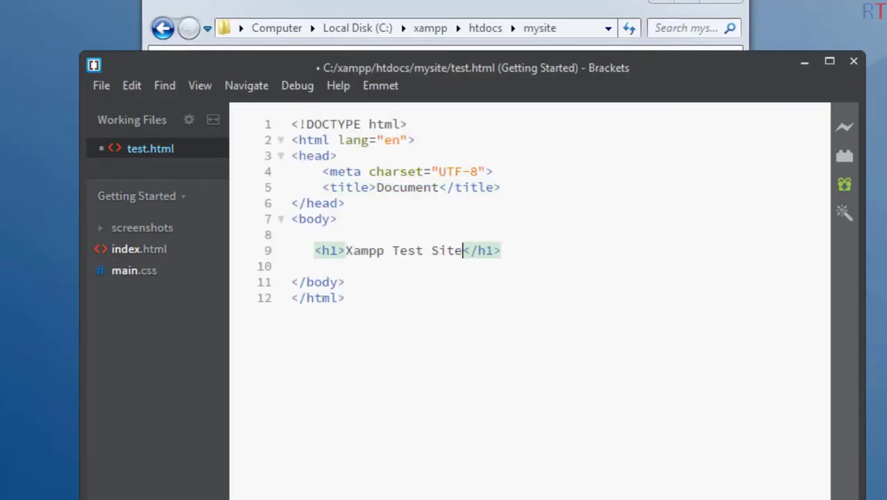
pyautogui.press('BackSpace')
# Add a paragraph below the heading with the text "you're all welcome!".
pyautogui.press('End')
pyautogui.press('Return')
pyautogui.write('p')
pyautogui.press('Tab')
pyautogui.write("you're all welcome!")
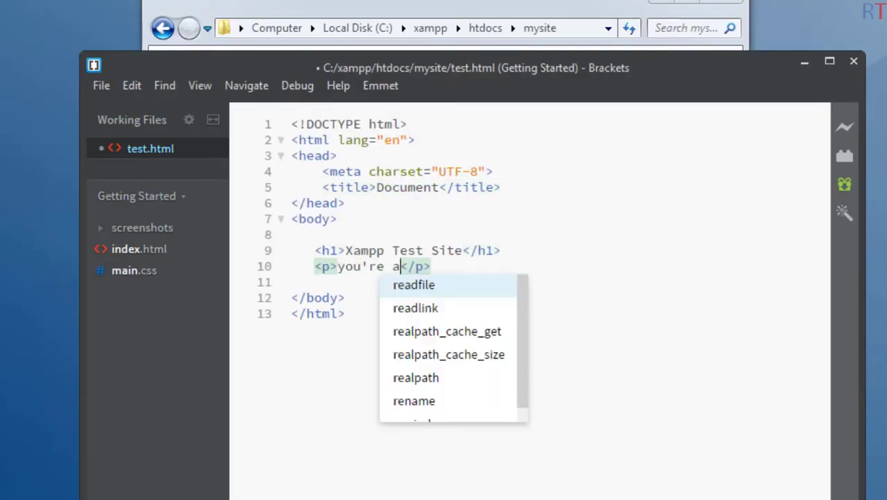
# Move the Brackets window down so the mysite file list is uncovered, and save test.html.
pyautogui.moveTo(488, 67); pyautogui.dragTo(491, 82)
pyautogui.moveTo(491, 118); pyautogui.dragTo(479, 257)
pyautogui.click(336, 404)
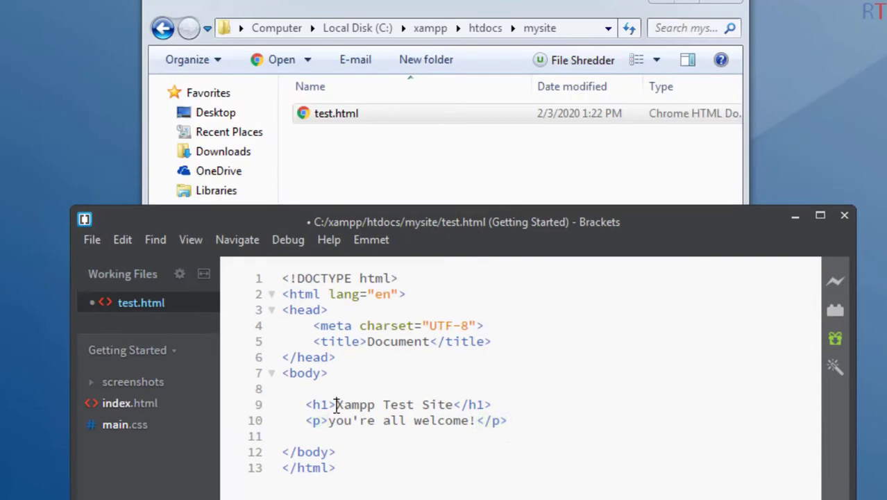
pyautogui.moveTo(435, 223); pyautogui.dragTo(429, 193)
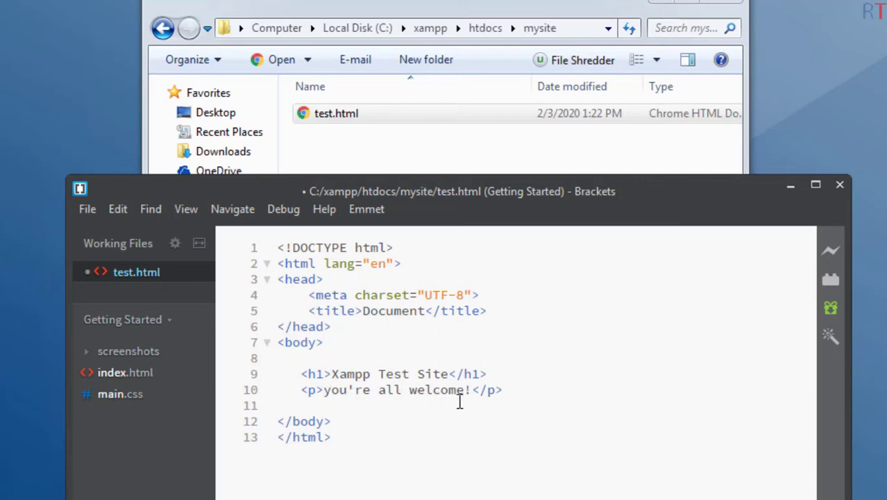
pyautogui.hotkey('ctrl', 's')
# Switch to the XAMPP Control Panel, start the Apache module and check its status in the log.
pyautogui.hotkey('alt', 'Tab')
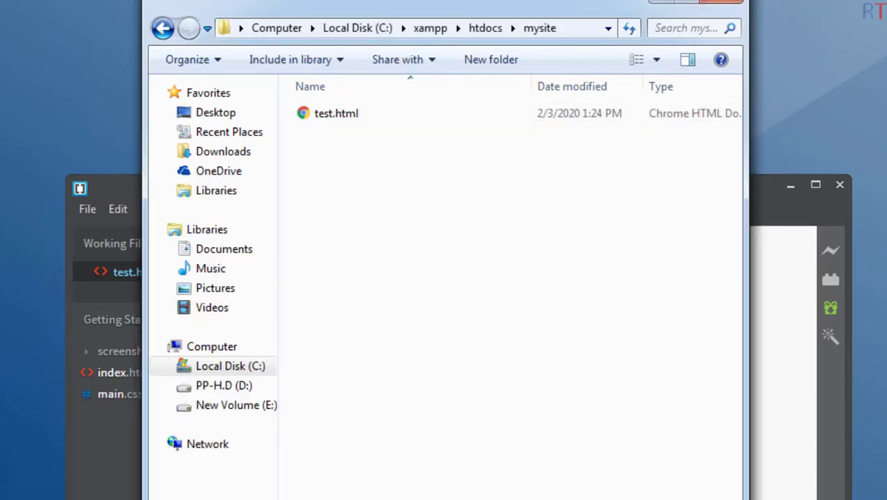
pyautogui.hotkey('alt', 'Tab')
pyautogui.moveTo(410, 95); pyautogui.dragTo(398, 209)
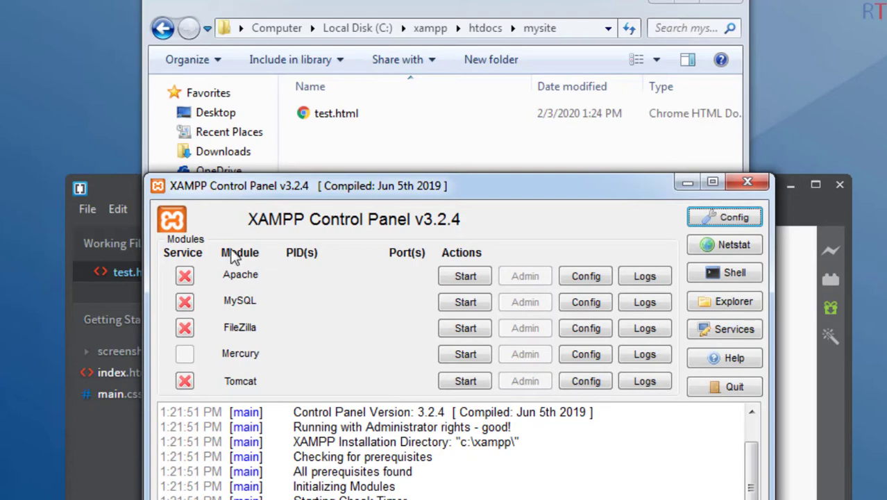
pyautogui.click(465, 276)
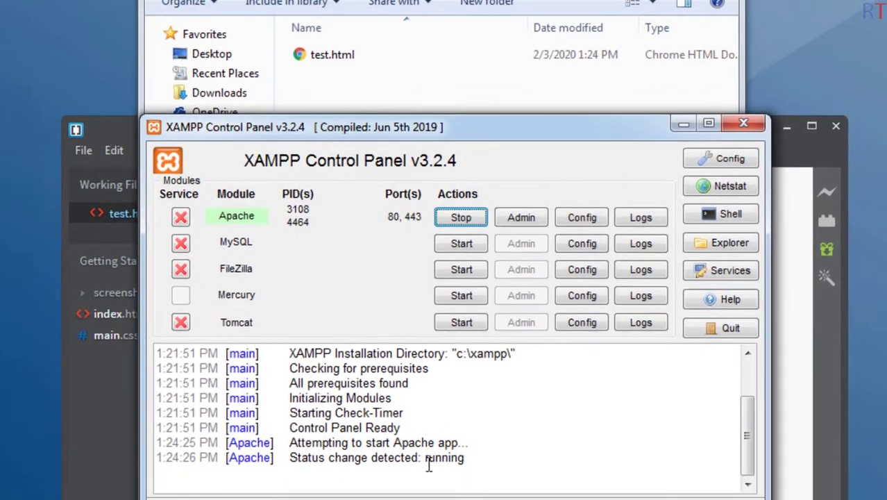
pyautogui.moveTo(426, 457); pyautogui.dragTo(477, 460)
pyautogui.click(485, 462)
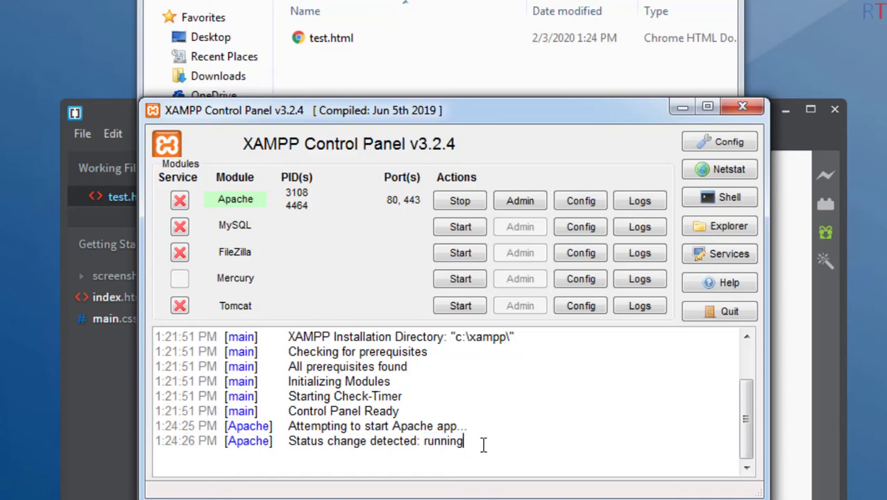
# Minimize the XAMPP Control Panel, switch to Chrome, load localhost/mysite/test.html and check the heading and paragraph on the page.
pyautogui.click(682, 108)
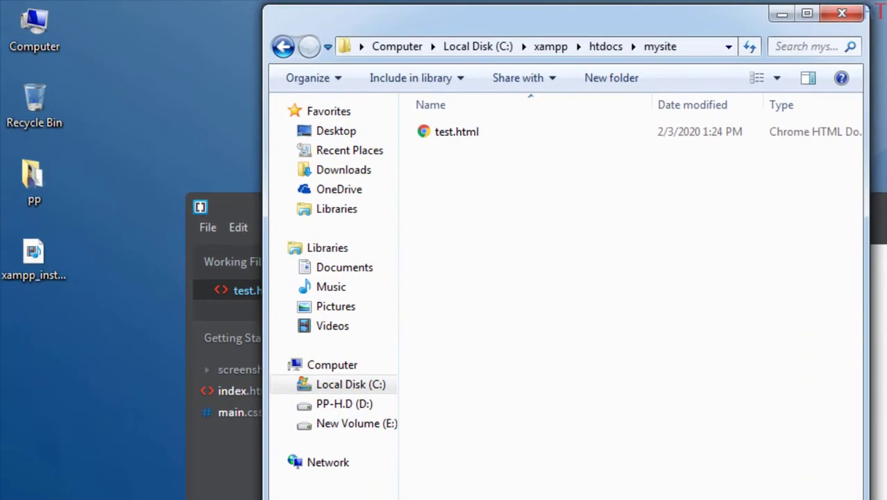
pyautogui.click(458, 498)
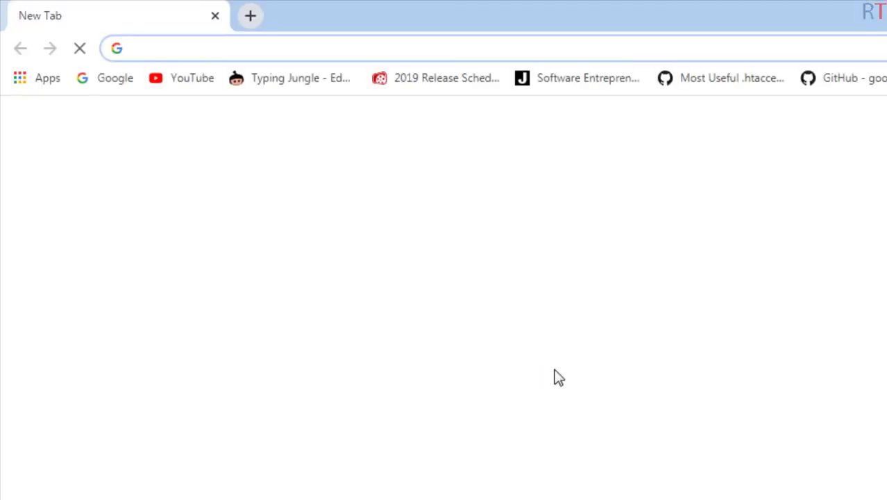
pyautogui.write('localhost')
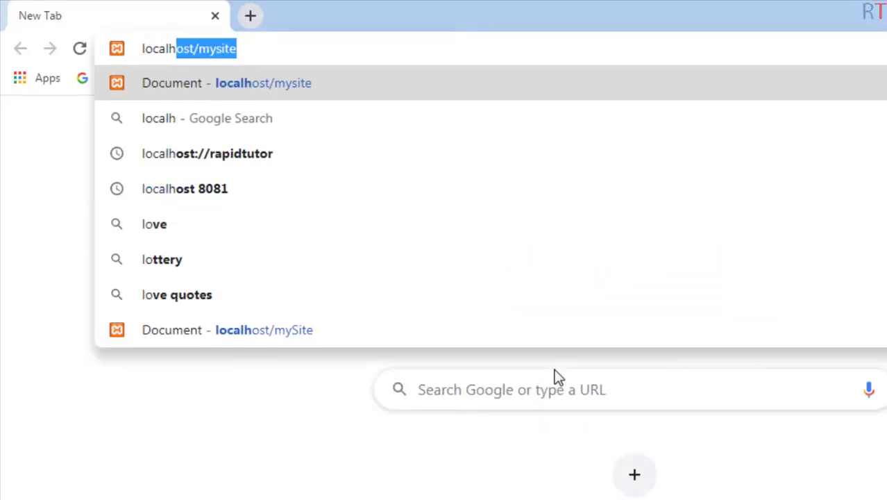
pyautogui.press('Delete')
pyautogui.write('/mysite')
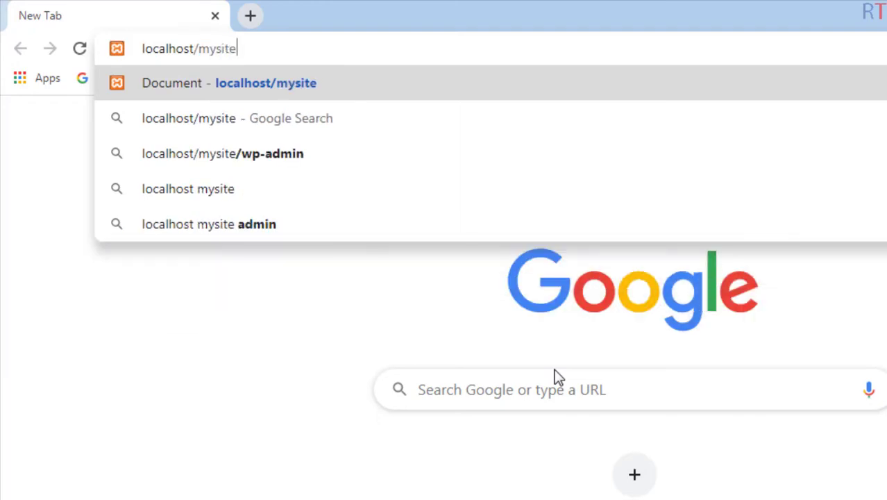
pyautogui.write('/')
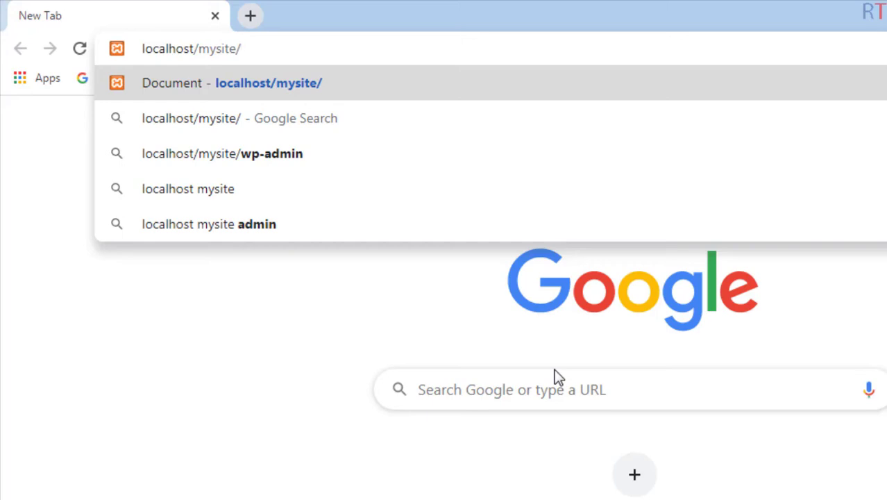
pyautogui.write('test.html')
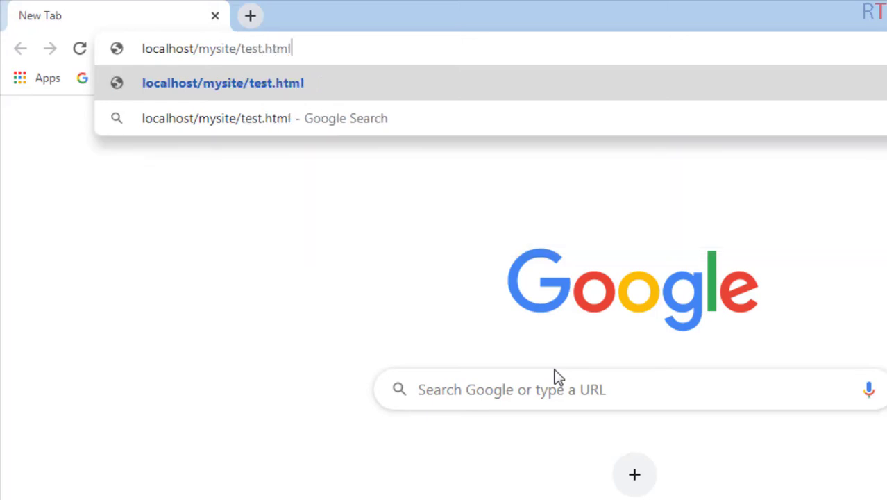
pyautogui.press('Return')
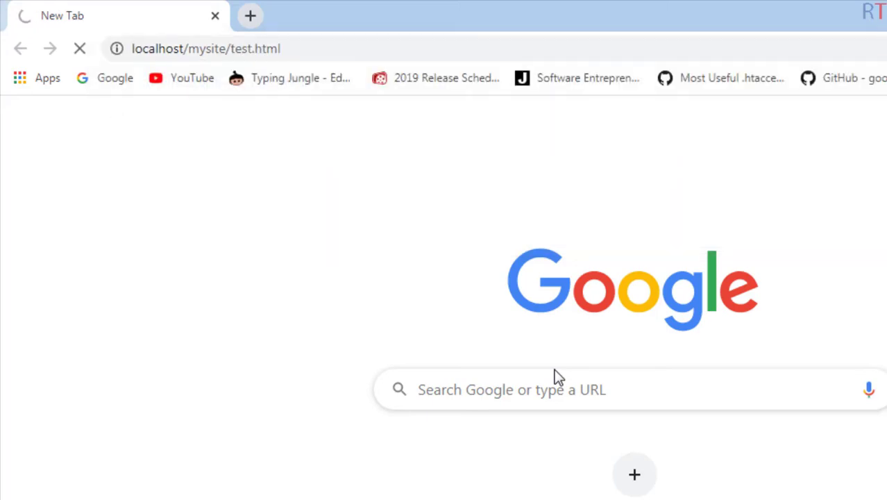
pyautogui.moveTo(150, 168); pyautogui.dragTo(245, 186)
pyautogui.click(159, 208)
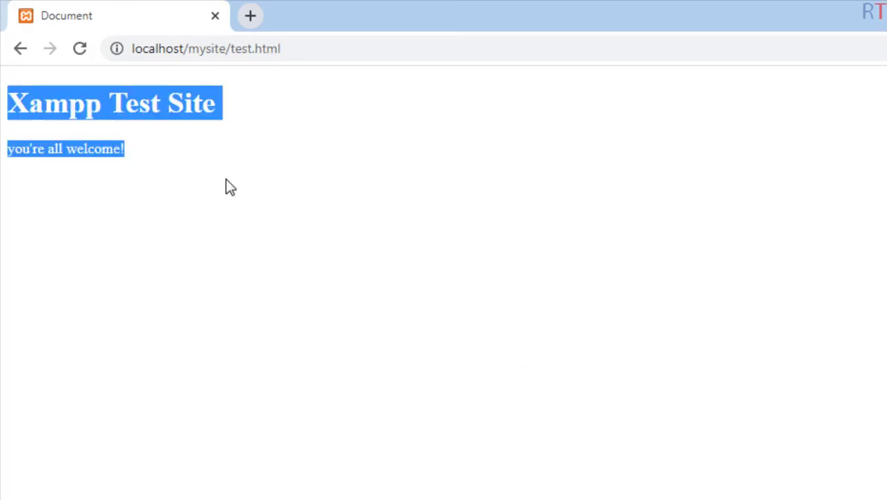
pyautogui.click(375, 328)
# Switch to Brackets, add a second paragraph "local server is running." below the welcome paragraph, and save test.html.
pyautogui.hotkey('alt', 'Tab')
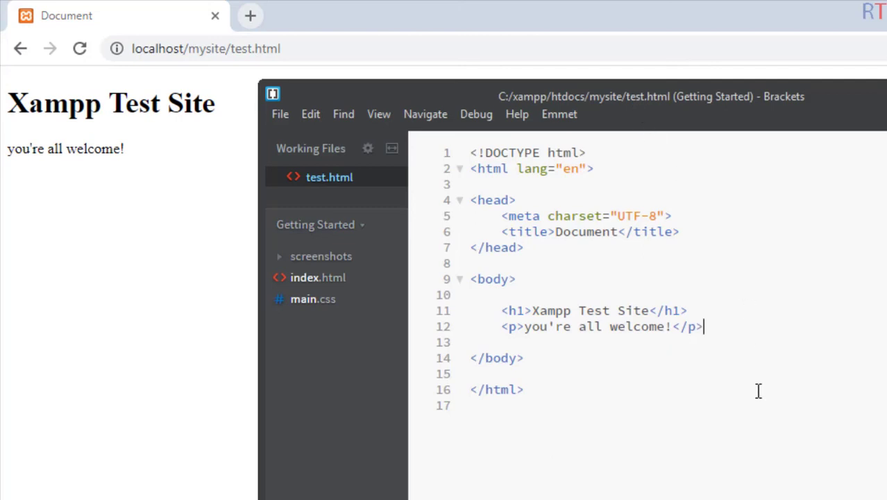
pyautogui.press('Return')
pyautogui.write('p')
pyautogui.press('Tab')
pyautogui.write('local')
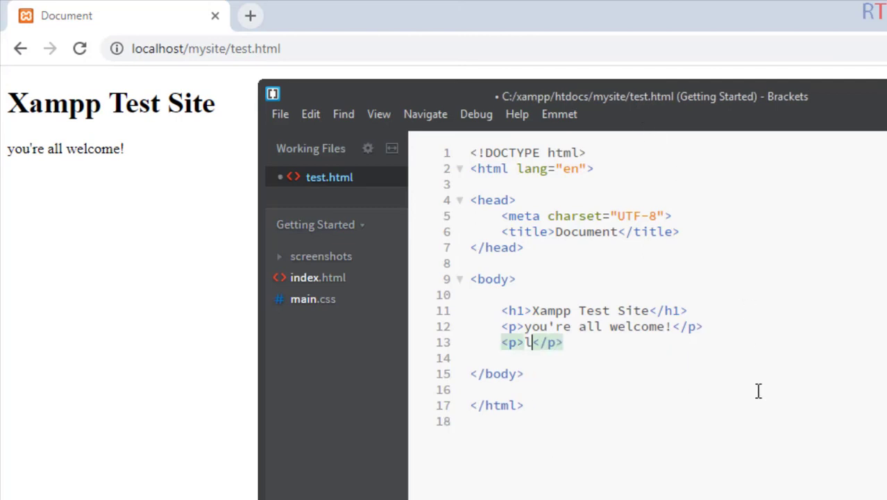
pyautogui.write(' server ')
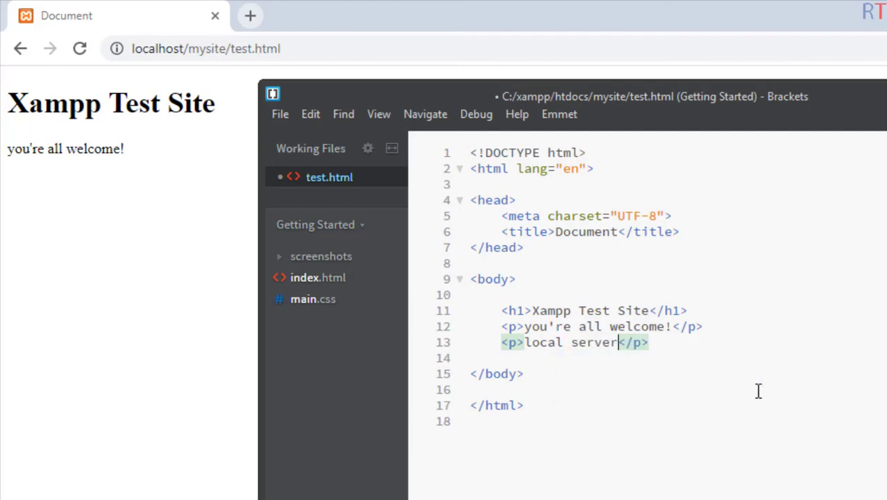
pyautogui.write('is running')
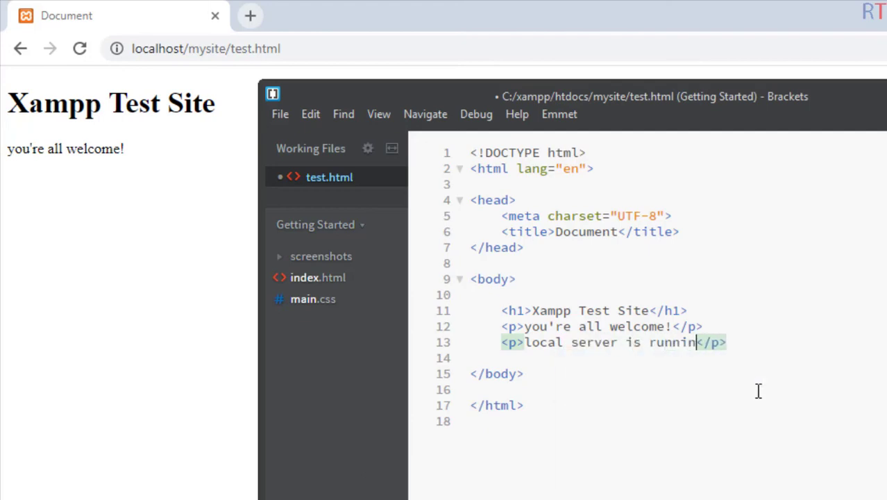
pyautogui.write('.')
pyautogui.hotkey('ctrl', 's')
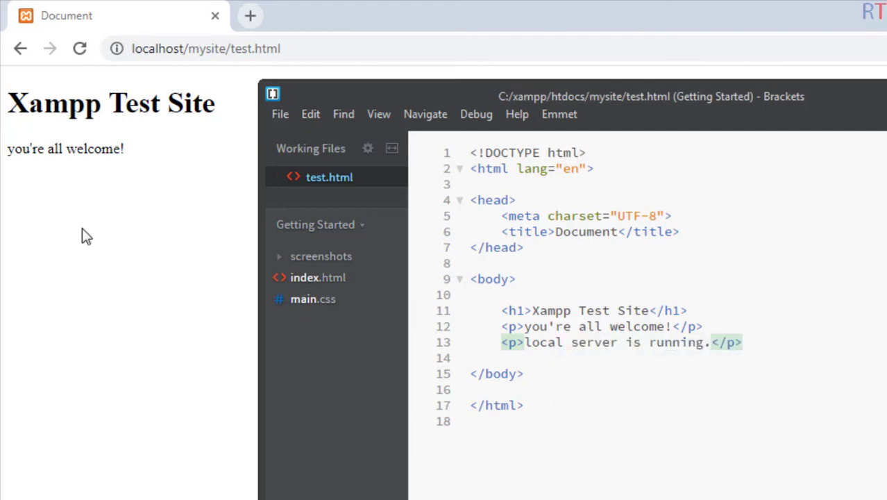
# Return to Chrome, reload the test page and check the newly added paragraph.
pyautogui.click(78, 234)
pyautogui.click(79, 48)
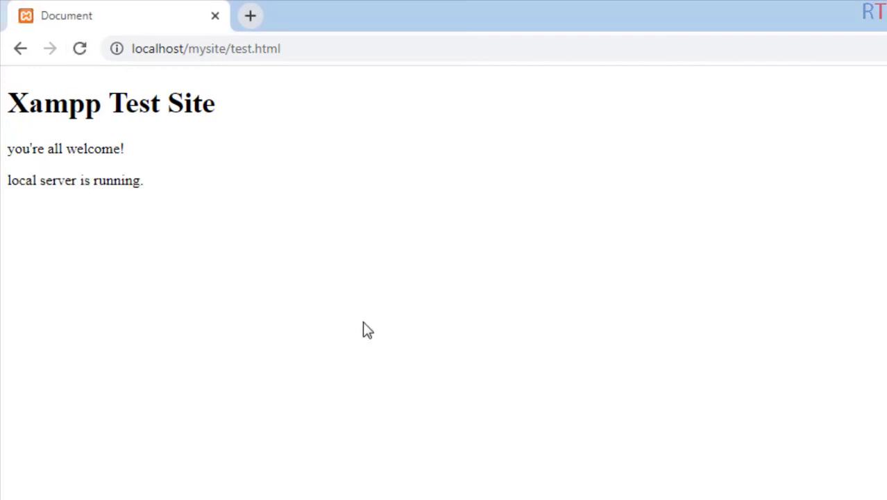
pyautogui.moveTo(159, 191); pyautogui.dragTo(4, 178)
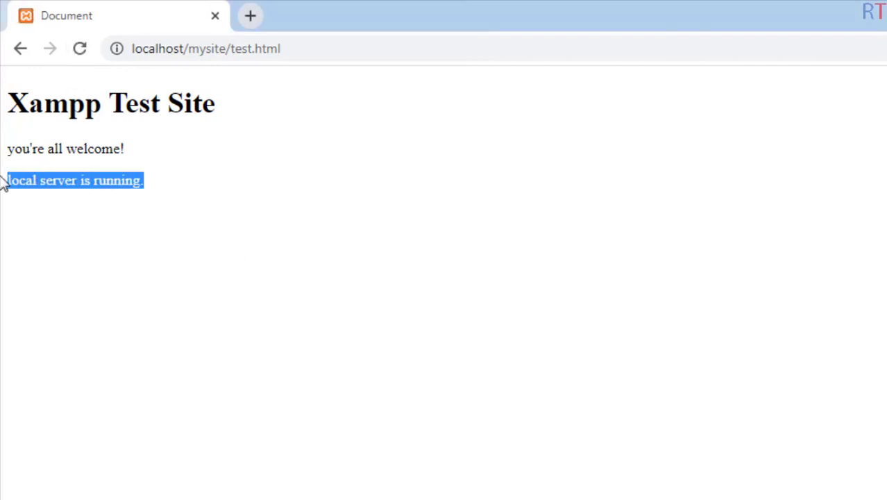
pyautogui.click(157, 257)
pyautogui.moveTo(184, 202); pyautogui.dragTo(4, 198)
# Switch to the XAMPP Control Panel, move its window up, stop the Apache module and check its status in the log.
pyautogui.click(291, 498)
pyautogui.moveTo(505, 208); pyautogui.dragTo(476, 126)
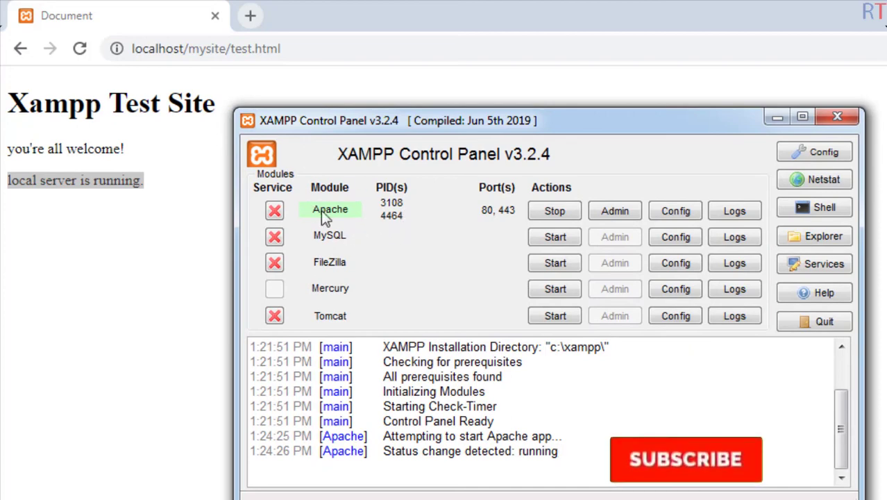
pyautogui.click(554, 211)
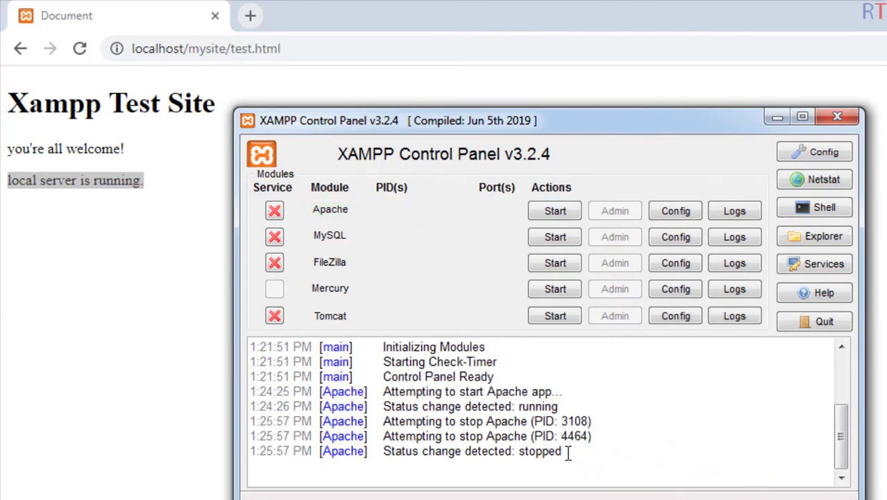
pyautogui.moveTo(566, 451); pyautogui.dragTo(362, 451)
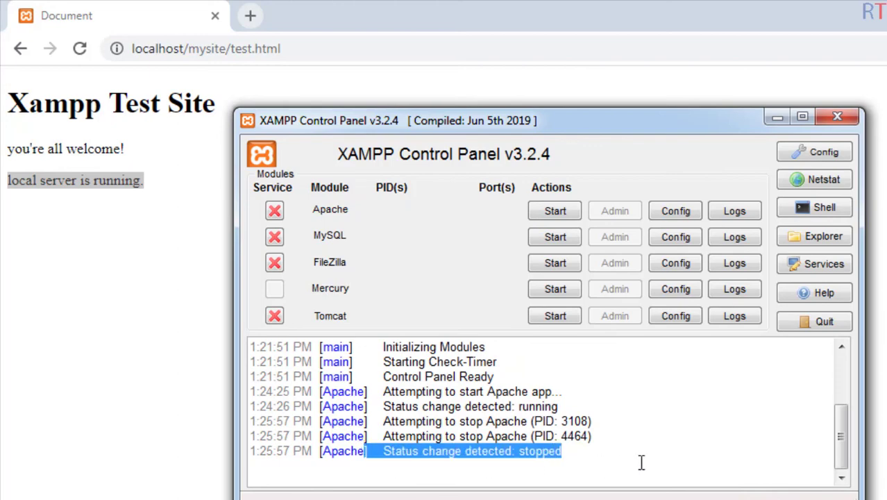